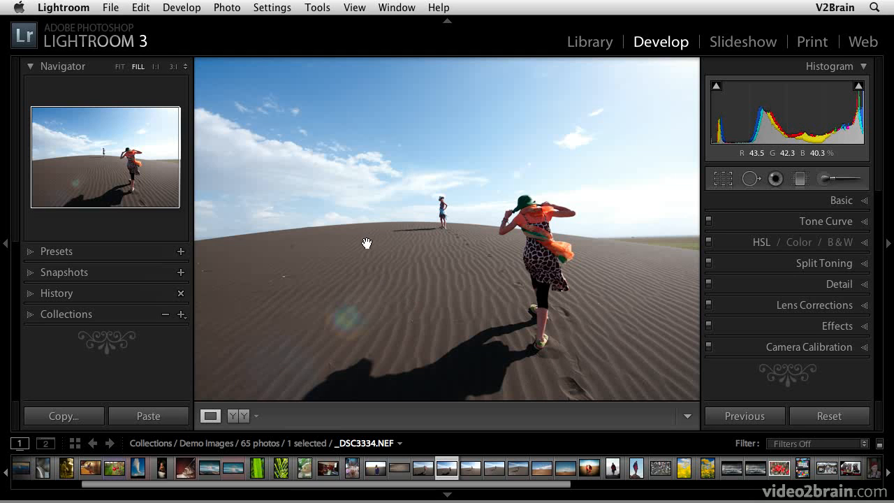
Step: Heal the dust spot in the clouds using the Spot Removal tool in Heal mode at size 54
{"action": "left_click", "coordinate": [316, 167]}
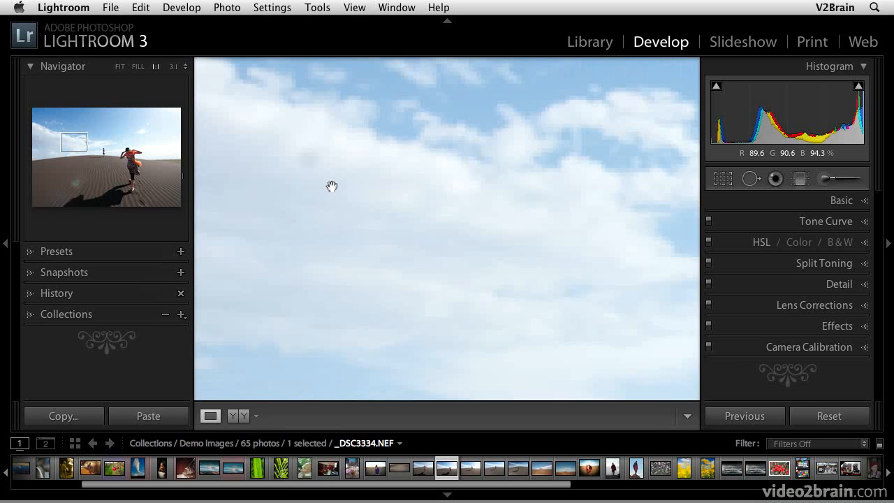
{"action": "left_click_drag", "start_coordinate": [338, 187], "coordinate": [389, 196]}
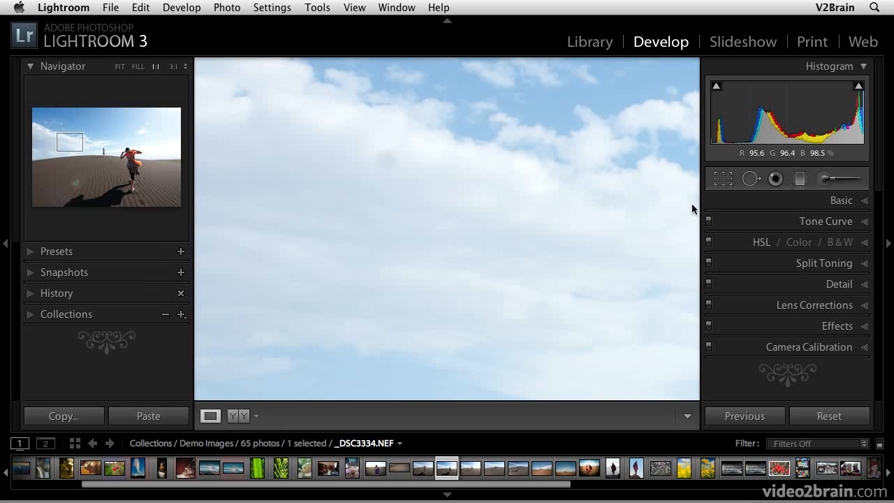
{"action": "left_click", "coordinate": [753, 181]}
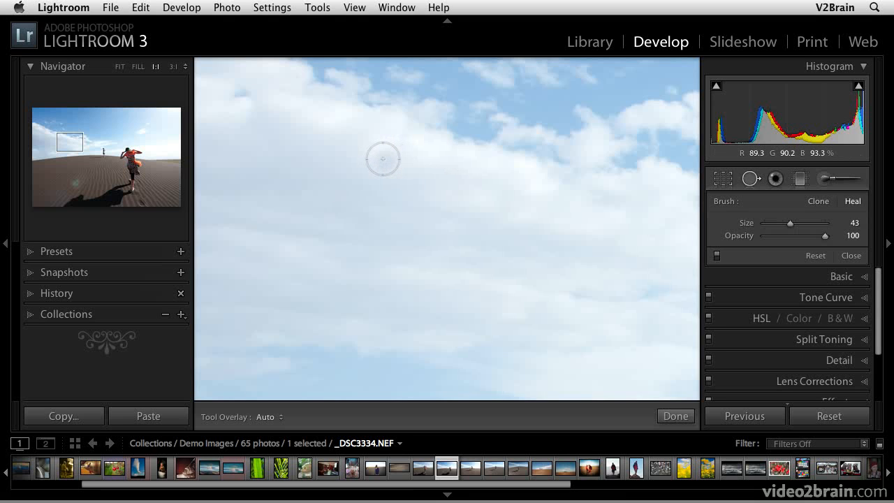
{"action": "scroll", "coordinate": [383, 158], "scroll_direction": "up", "scroll_amount": 3}
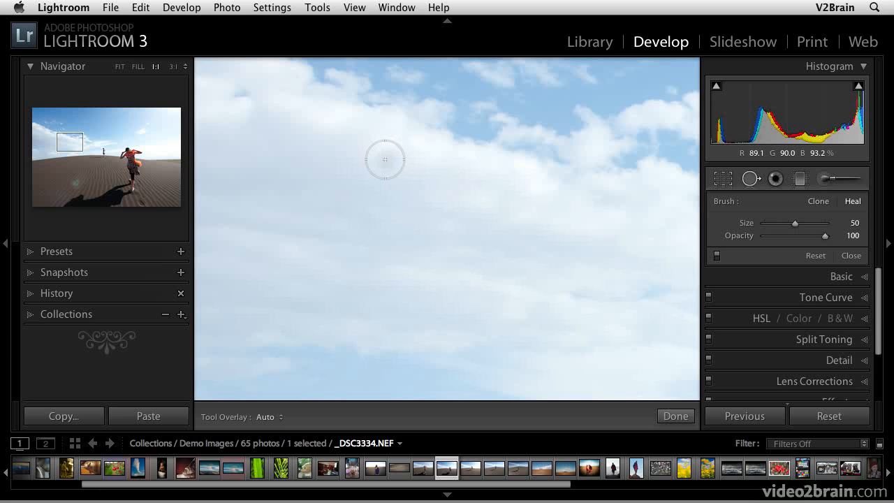
{"action": "scroll", "coordinate": [385, 157], "scroll_direction": "up", "scroll_amount": 2}
{"action": "left_click", "coordinate": [386, 159]}
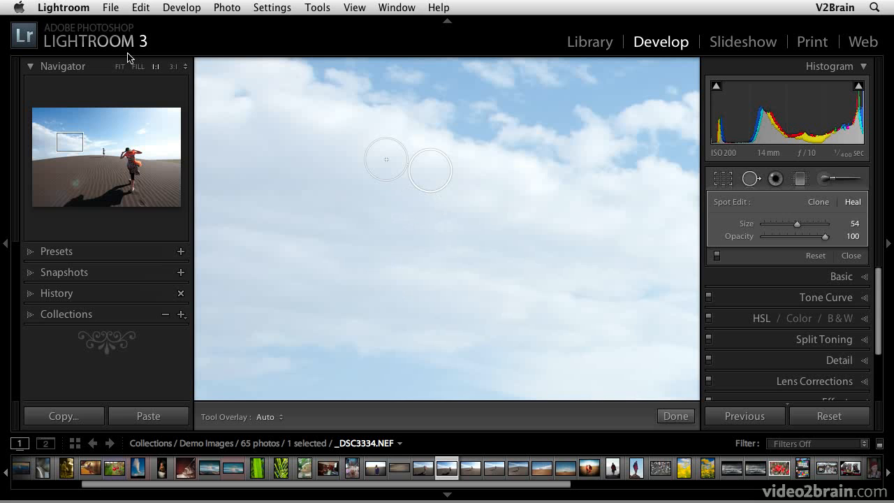
Step: Heal the dust spot on the sand at the far side of the dune with the size 54 brush
{"action": "left_click", "coordinate": [67, 157]}
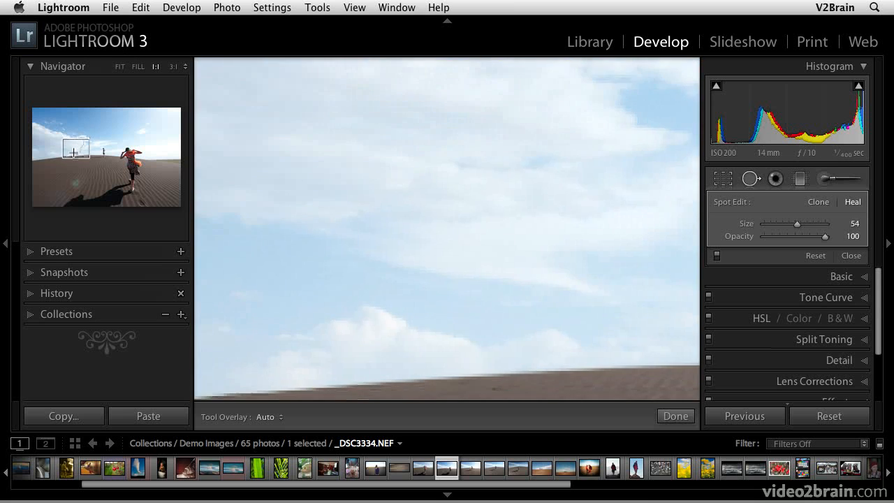
{"action": "mouse_move", "coordinate": [67, 157]}
{"action": "left_mouse_down"}
{"action": "mouse_move", "coordinate": [66, 168]}
{"action": "mouse_move", "coordinate": [63, 159]}
{"action": "left_mouse_up"}
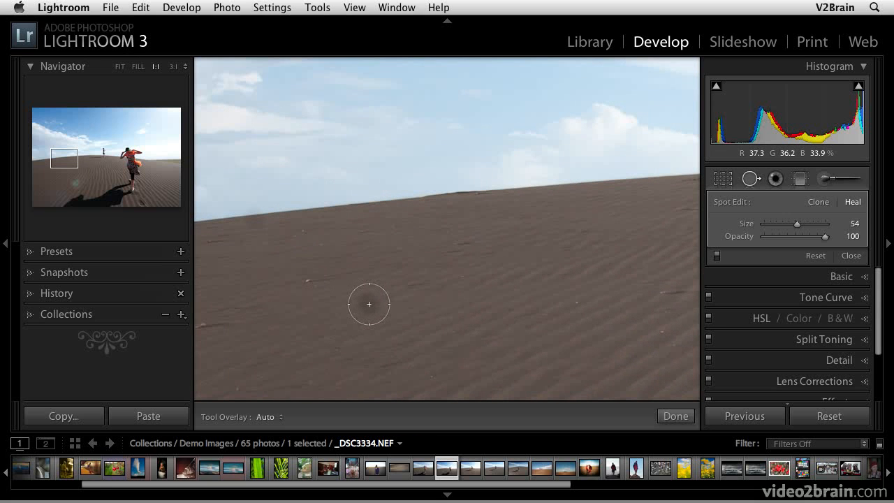
{"action": "left_click", "coordinate": [369, 304]}
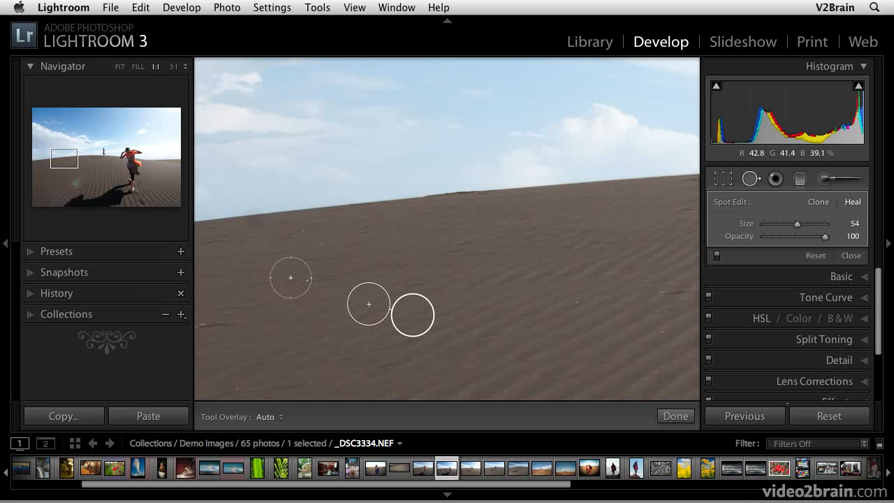
{"action": "left_click", "coordinate": [256, 214]}
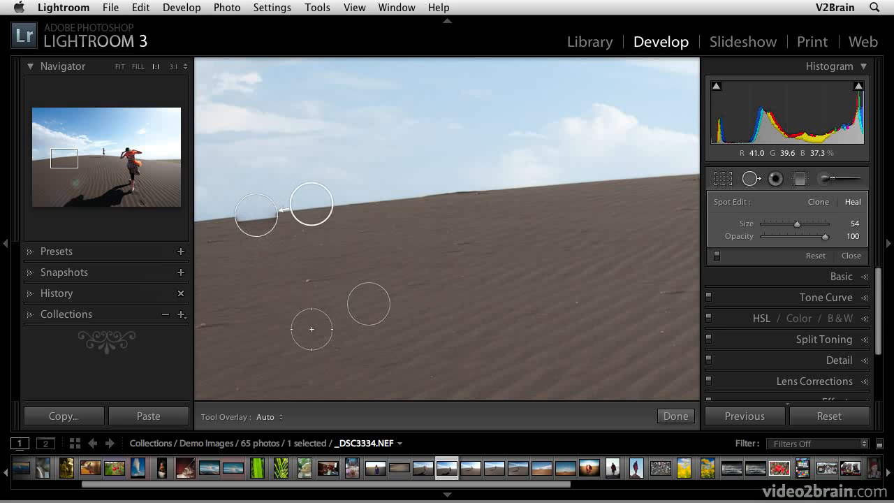
{"action": "mouse_move", "coordinate": [319, 210]}
{"action": "left_mouse_down"}
{"action": "mouse_move", "coordinate": [312, 237]}
{"action": "mouse_move", "coordinate": [251, 279]}
{"action": "mouse_move", "coordinate": [271, 278]}
{"action": "left_mouse_up"}
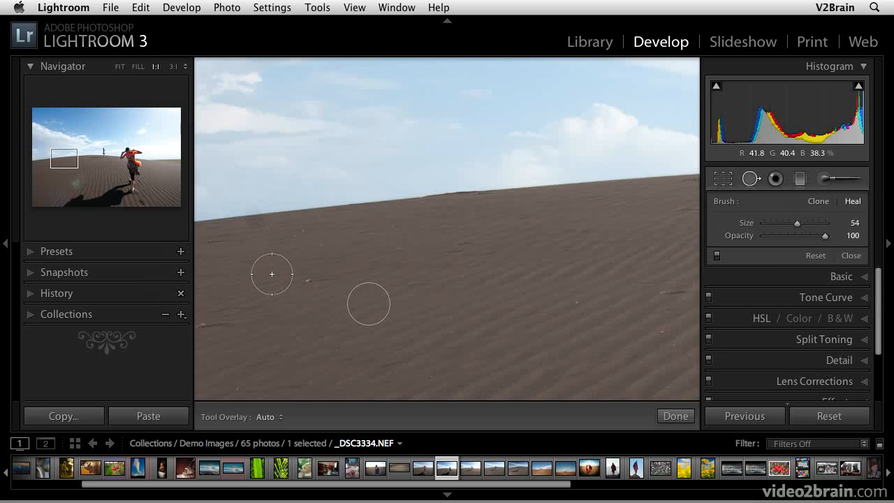
{"action": "scroll", "coordinate": [257, 228], "scroll_direction": "down", "scroll_amount": 5}
{"action": "scroll", "coordinate": [258, 227], "scroll_direction": "down", "scroll_amount": 5}
{"action": "left_click", "coordinate": [259, 223]}
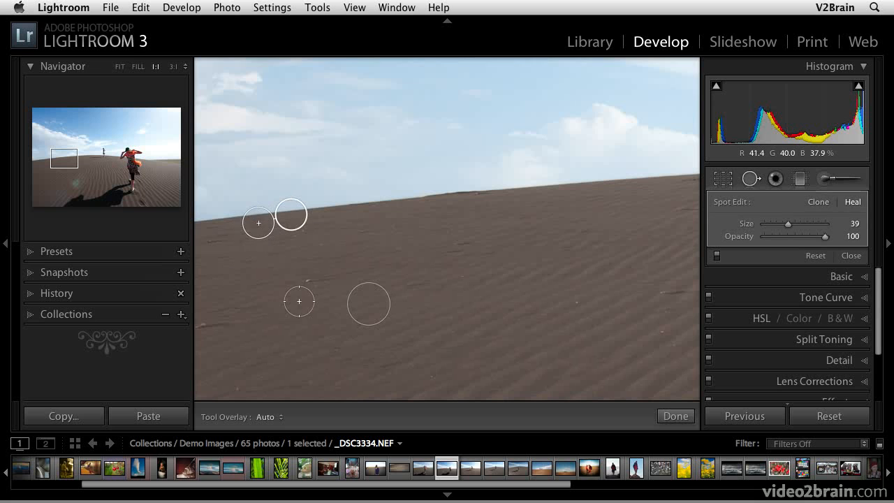
{"action": "mouse_move", "coordinate": [302, 223]}
{"action": "left_mouse_down"}
{"action": "mouse_move", "coordinate": [291, 262]}
{"action": "mouse_move", "coordinate": [237, 263]}
{"action": "mouse_move", "coordinate": [236, 239]}
{"action": "mouse_move", "coordinate": [291, 256]}
{"action": "mouse_move", "coordinate": [325, 230]}
{"action": "left_mouse_up"}
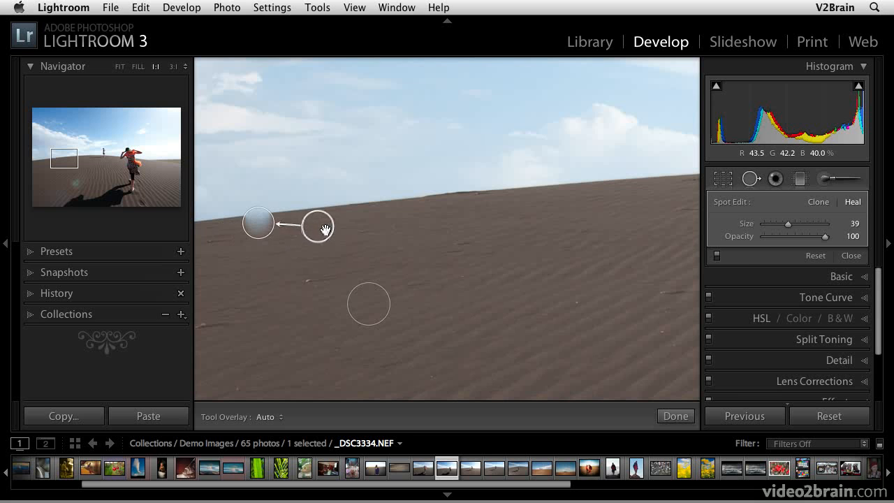
{"action": "key", "text": "Delete"}
Step: Heal the dust spot on the dune's horizon line at size 57 and align its source area with the horizon beside it
{"action": "scroll", "coordinate": [256, 216], "scroll_direction": "up", "scroll_amount": 1}
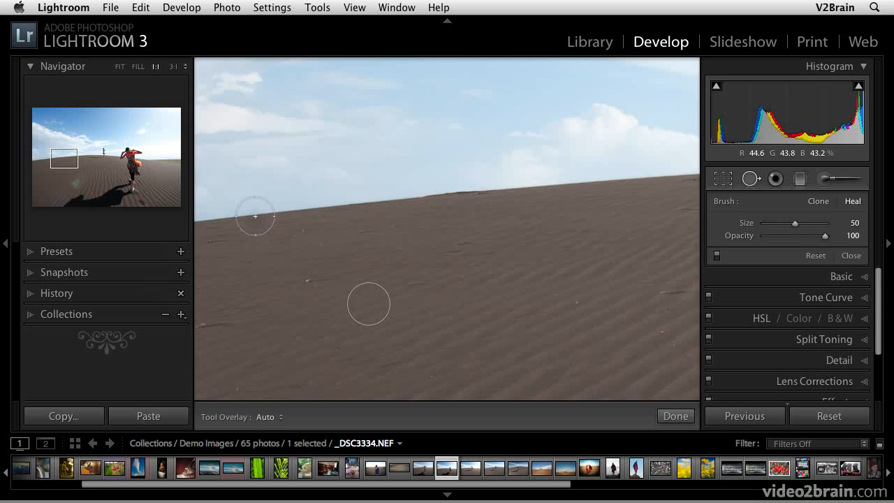
{"action": "scroll", "coordinate": [256, 216], "scroll_direction": "up", "scroll_amount": 3}
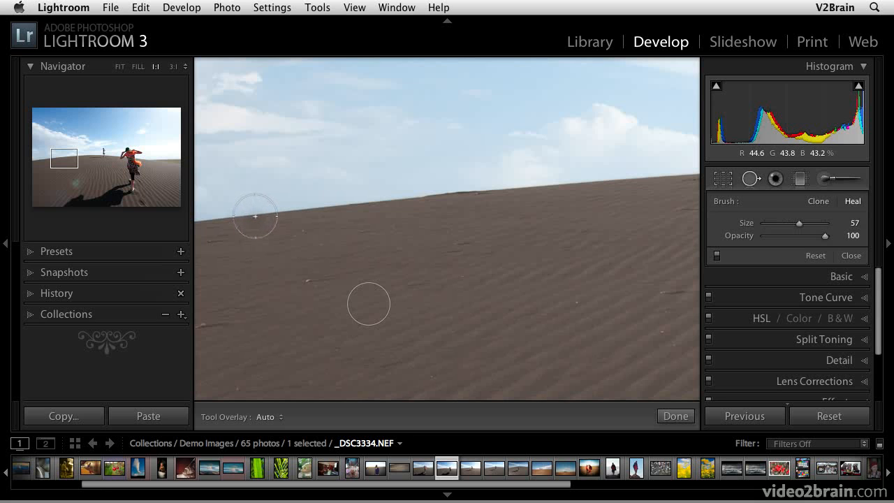
{"action": "left_click", "coordinate": [255, 218]}
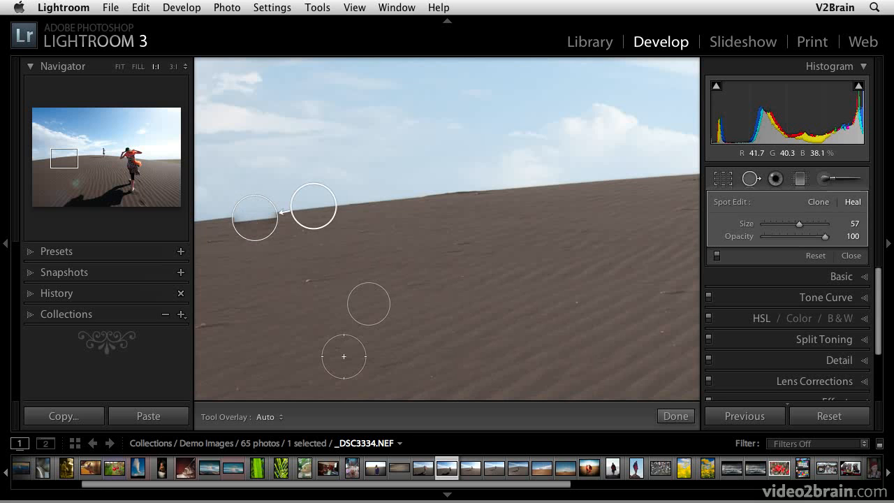
{"action": "left_click_drag", "start_coordinate": [313, 205], "coordinate": [322, 217]}
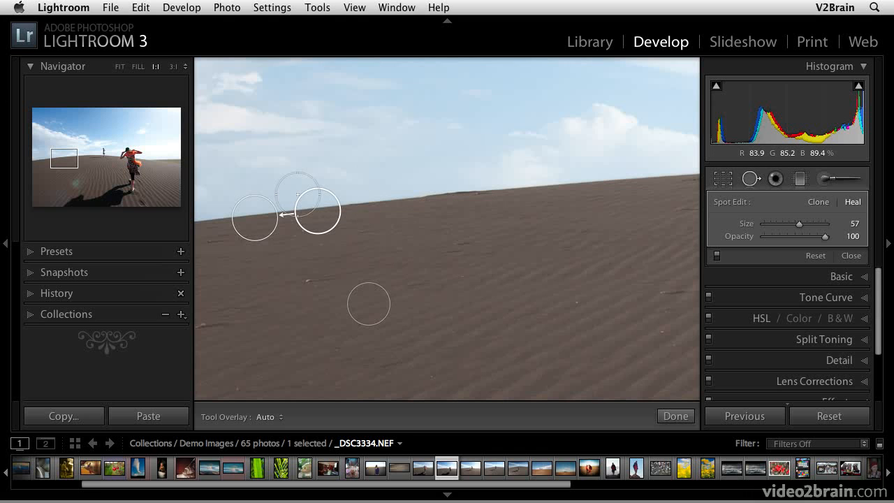
Step: Copy only the Spot Removal settings from the photo _DSC3334.NEF
{"action": "left_click_drag", "start_coordinate": [426, 201], "coordinate": [419, 395]}
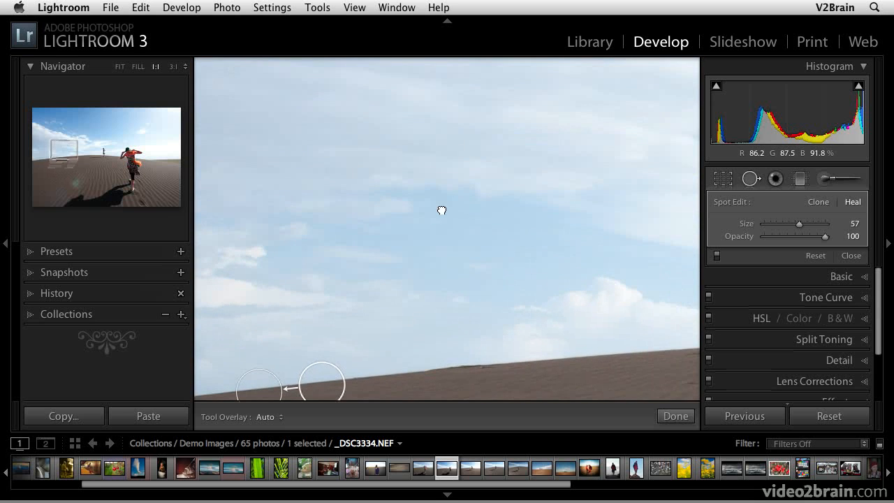
{"action": "left_click_drag", "start_coordinate": [441, 210], "coordinate": [420, 244]}
{"action": "left_click_drag", "start_coordinate": [443, 170], "coordinate": [389, 232]}
{"action": "left_click_drag", "start_coordinate": [542, 174], "coordinate": [594, 199]}
{"action": "left_click_drag", "start_coordinate": [343, 275], "coordinate": [434, 140]}
{"action": "left_click_drag", "start_coordinate": [412, 188], "coordinate": [442, 161]}
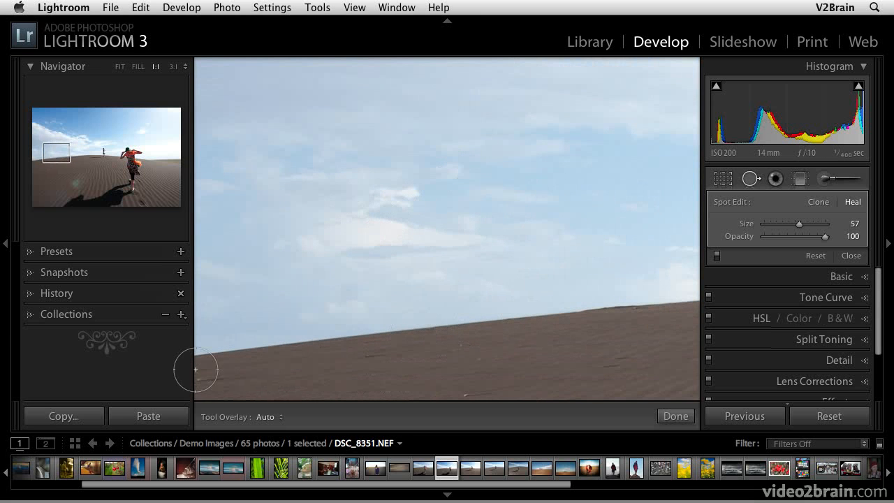
{"action": "left_click", "coordinate": [72, 413]}
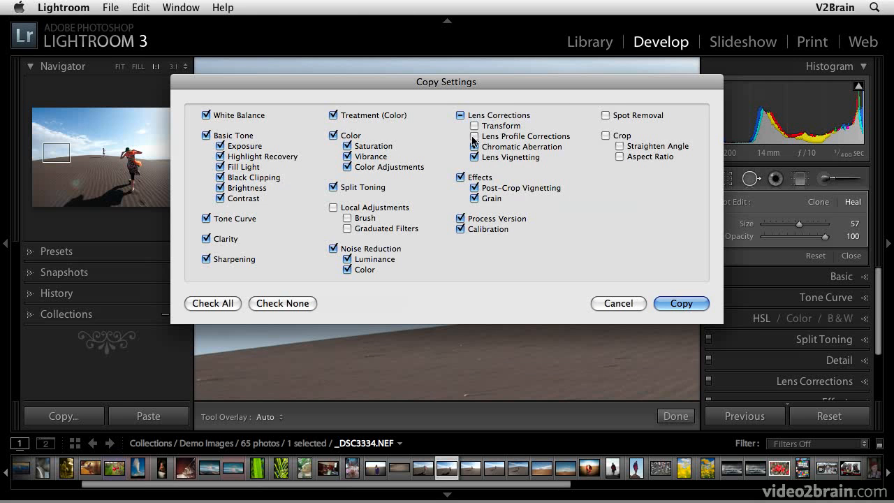
{"action": "left_click", "coordinate": [275, 304]}
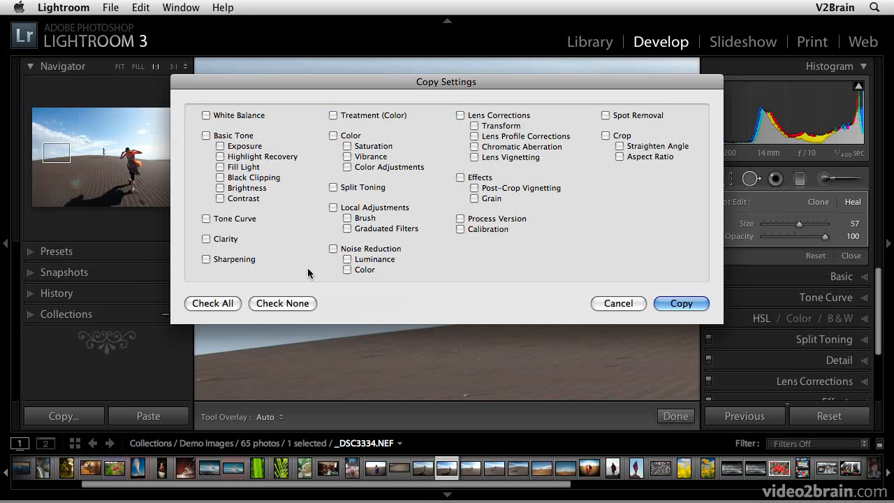
{"action": "left_click", "coordinate": [605, 116]}
{"action": "left_click", "coordinate": [667, 304]}
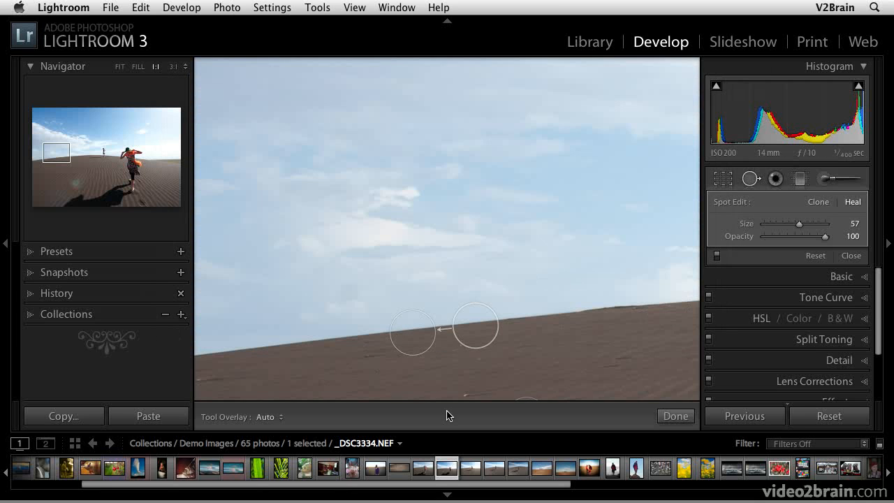
Step: Open the photo _DSC3336.NEF and paste the copied spot removal settings onto it
{"action": "left_click", "coordinate": [470, 469]}
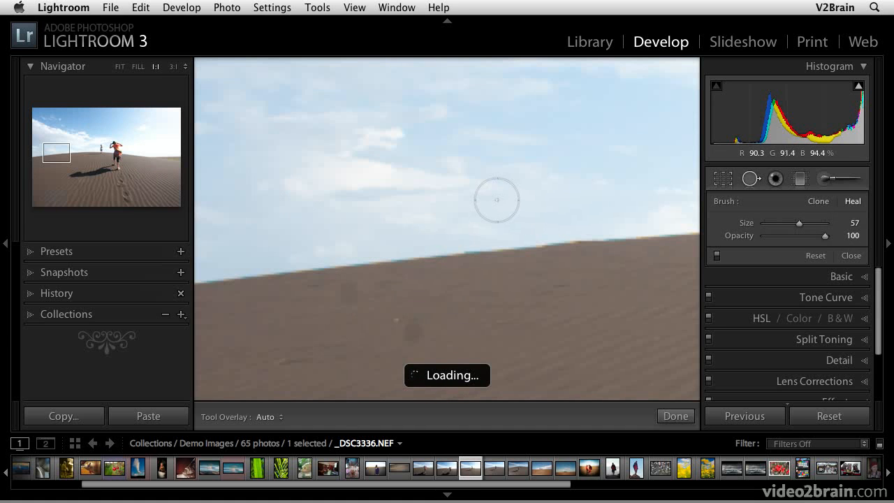
{"action": "left_click_drag", "start_coordinate": [531, 212], "coordinate": [428, 359]}
{"action": "left_click_drag", "start_coordinate": [514, 172], "coordinate": [435, 177]}
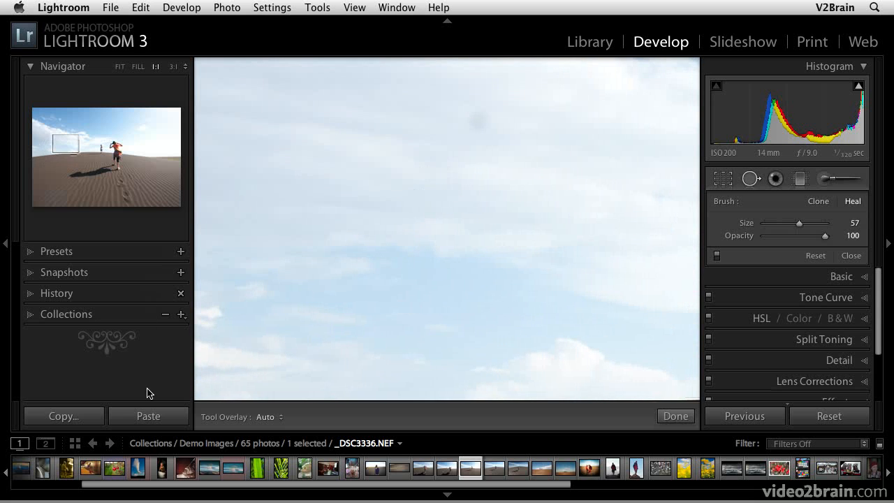
{"action": "left_click", "coordinate": [148, 416]}
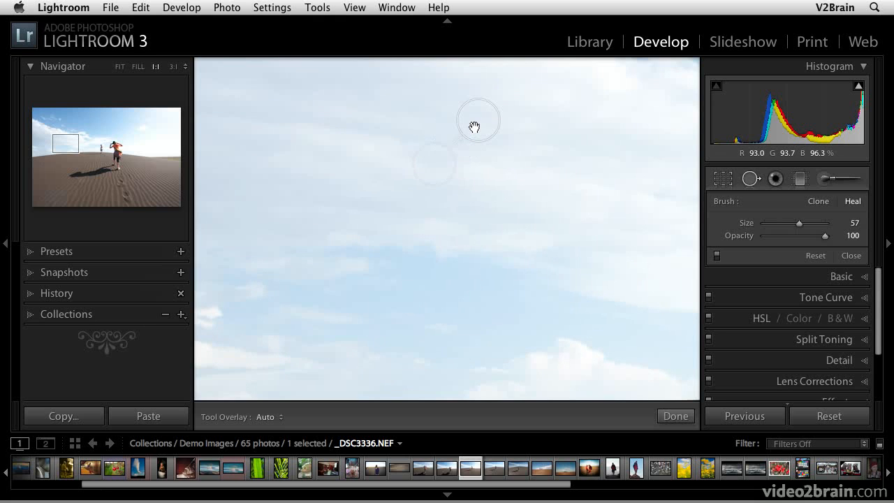
Step: Check the pasted corrections on the dune and heal the remaining dust spot just below the horizon at size 50
{"action": "left_click_drag", "start_coordinate": [381, 256], "coordinate": [418, 91]}
{"action": "left_click_drag", "start_coordinate": [362, 252], "coordinate": [528, 206]}
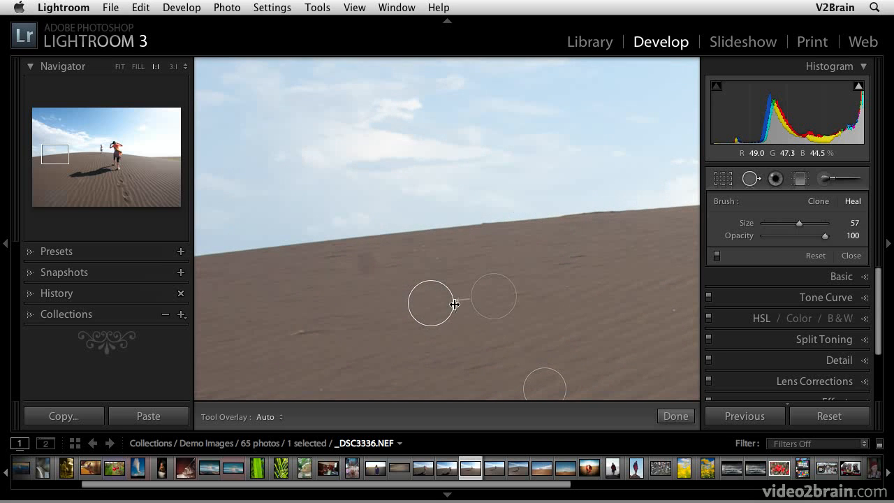
{"action": "mouse_move", "coordinate": [535, 302]}
{"action": "left_mouse_down"}
{"action": "mouse_move", "coordinate": [494, 248]}
{"action": "mouse_move", "coordinate": [478, 199]}
{"action": "left_mouse_up"}
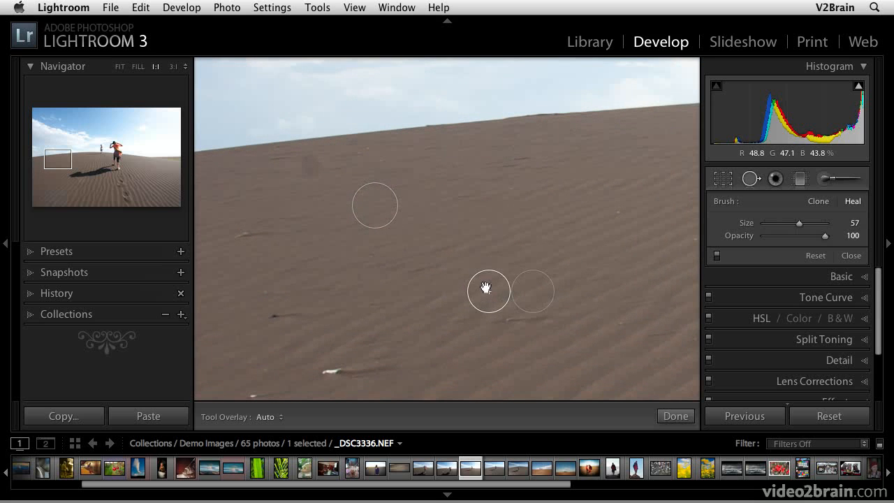
{"action": "mouse_move", "coordinate": [376, 208]}
{"action": "left_mouse_down"}
{"action": "mouse_move", "coordinate": [318, 185]}
{"action": "mouse_move", "coordinate": [375, 207]}
{"action": "left_mouse_up"}
{"action": "left_click", "coordinate": [312, 165]}
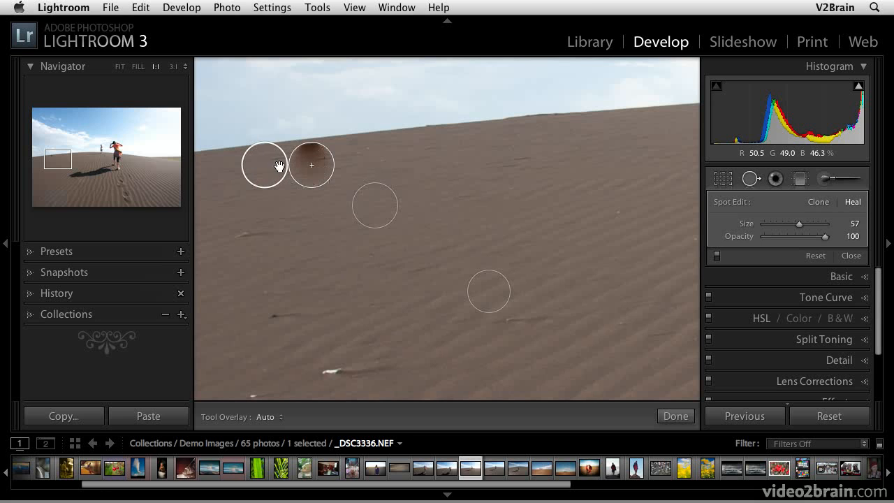
{"action": "key", "text": "Delete"}
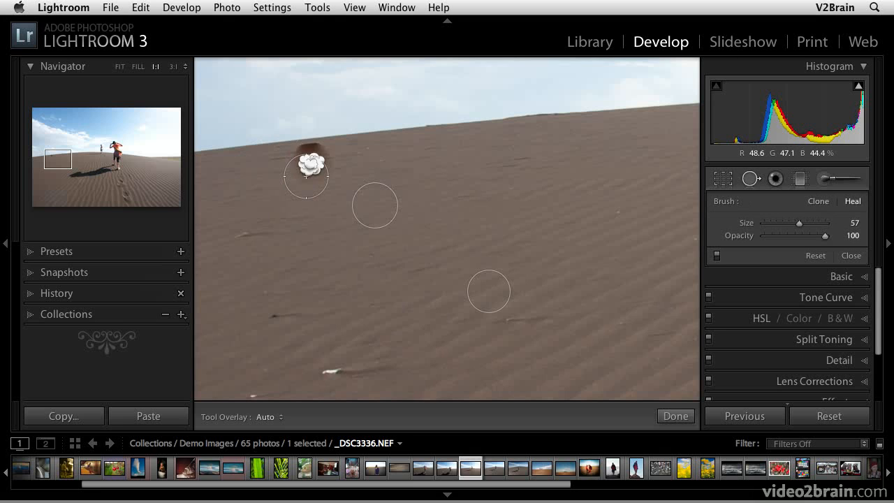
{"action": "scroll", "coordinate": [313, 167], "scroll_direction": "down", "scroll_amount": 5}
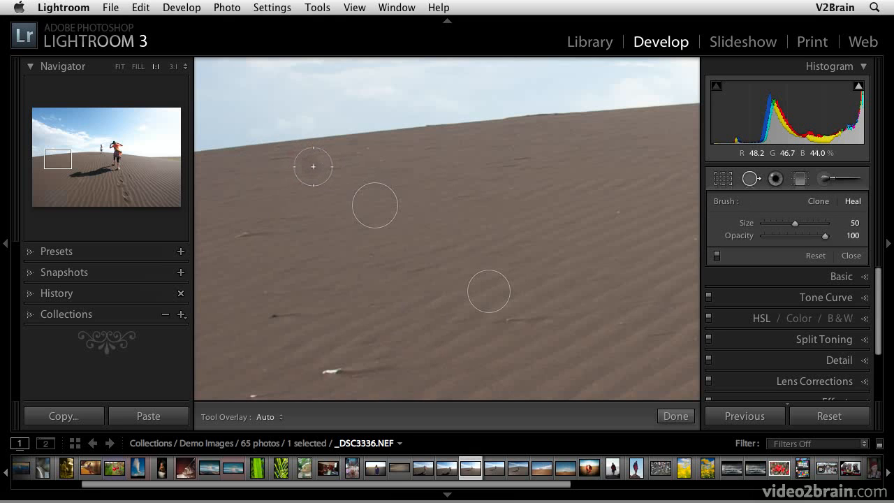
{"action": "left_click", "coordinate": [311, 168]}
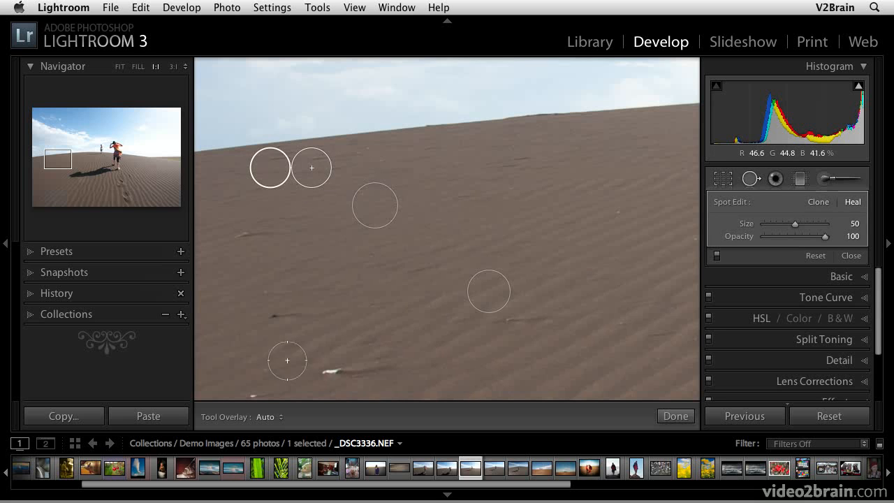
Step: Set the tool overlay to Never and inspect the sky and dune without spot circles
{"action": "left_click", "coordinate": [279, 418]}
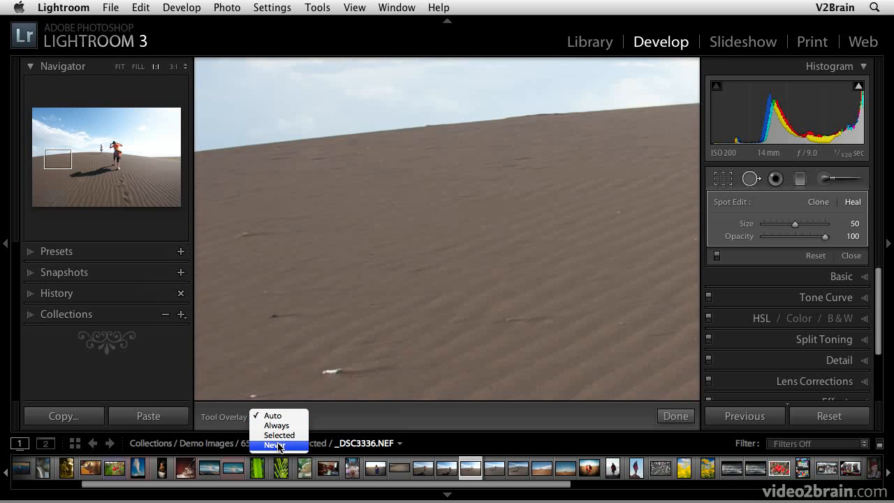
{"action": "left_click", "coordinate": [275, 445]}
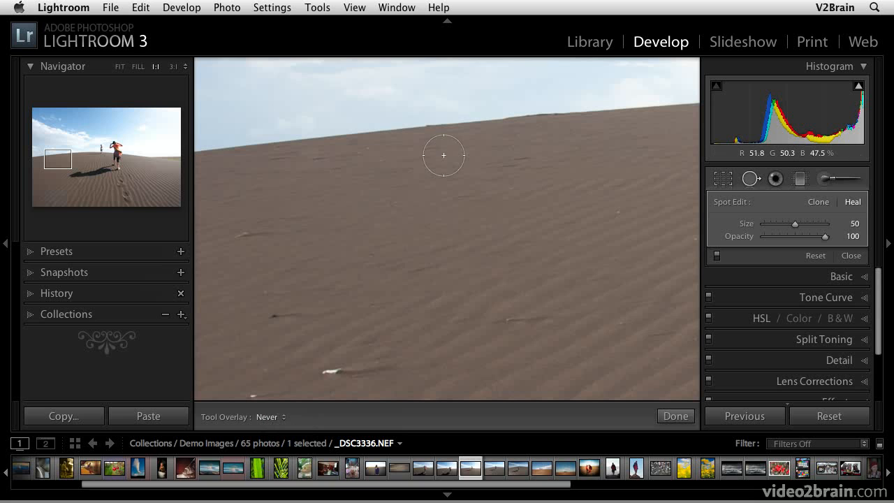
{"action": "left_click_drag", "start_coordinate": [491, 160], "coordinate": [415, 364]}
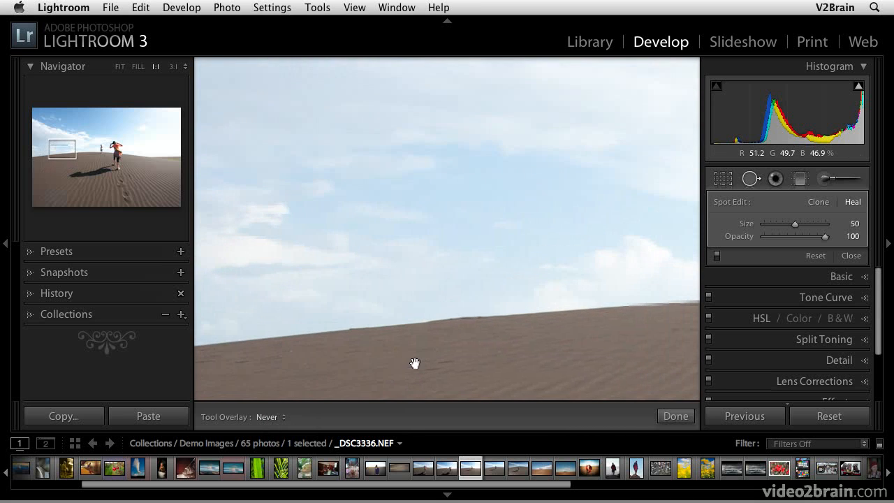
{"action": "left_click_drag", "start_coordinate": [413, 230], "coordinate": [435, 135]}
Step: Set the tool overlay to Always and look over the sand for remaining spots
{"action": "left_click", "coordinate": [269, 417]}
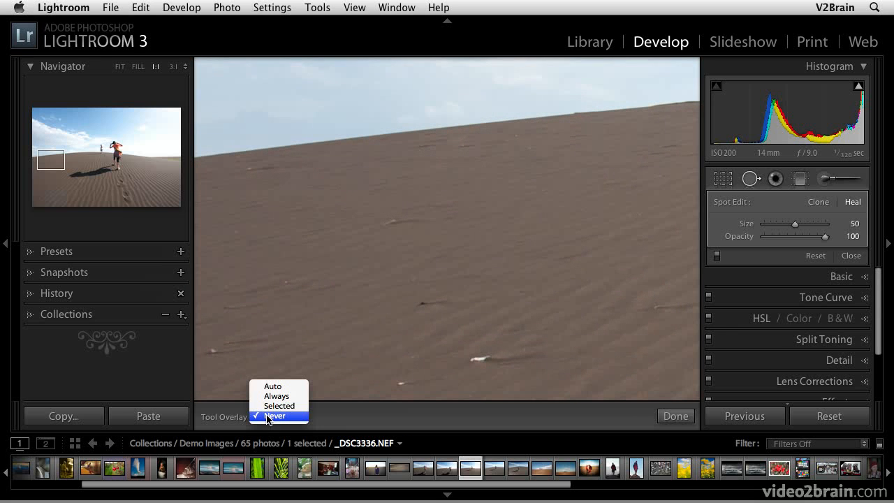
{"action": "left_click", "coordinate": [278, 396]}
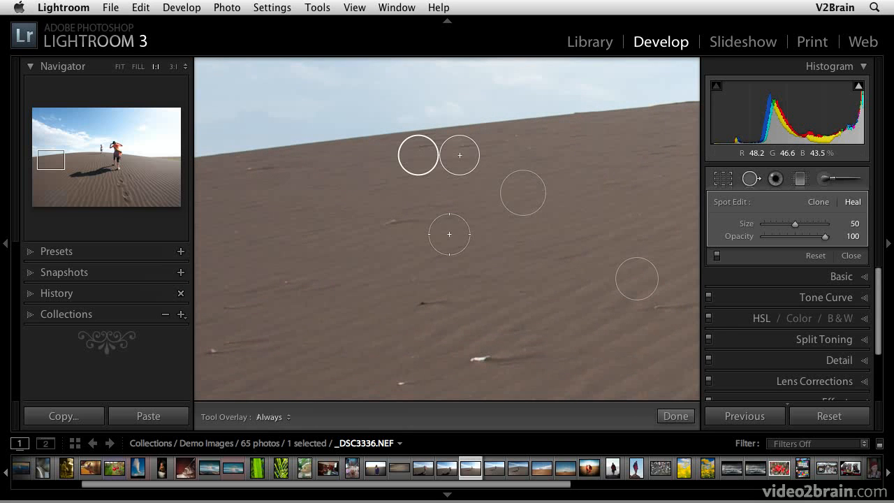
{"action": "left_click_drag", "start_coordinate": [473, 185], "coordinate": [359, 378]}
{"action": "left_click_drag", "start_coordinate": [466, 118], "coordinate": [408, 197]}
{"action": "left_click_drag", "start_coordinate": [493, 188], "coordinate": [351, 195]}
{"action": "left_click_drag", "start_coordinate": [480, 181], "coordinate": [434, 127]}
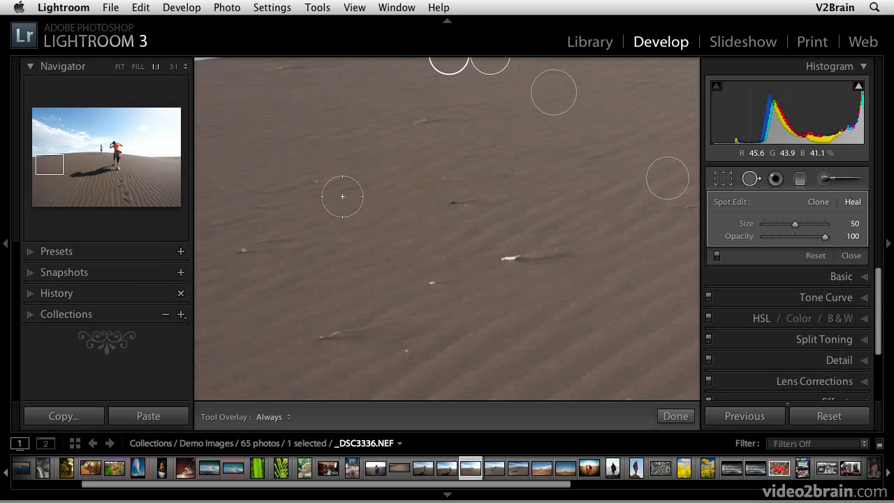
Step: Set the tool overlay to Auto and toggle the spot circles off and on
{"action": "left_click", "coordinate": [277, 417]}
{"action": "left_click", "coordinate": [277, 417]}
{"action": "key", "text": "h"}
{"action": "key", "text": "h"}
{"action": "key", "text": "h"}
{"action": "key", "text": "h"}
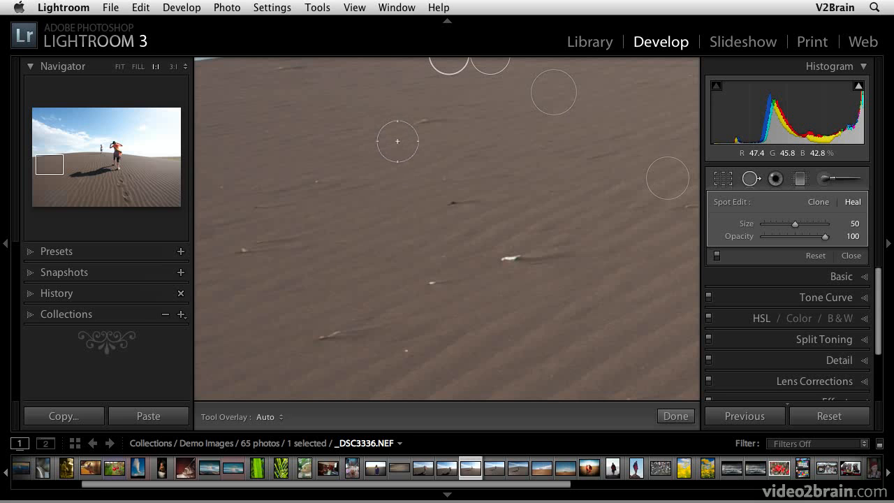